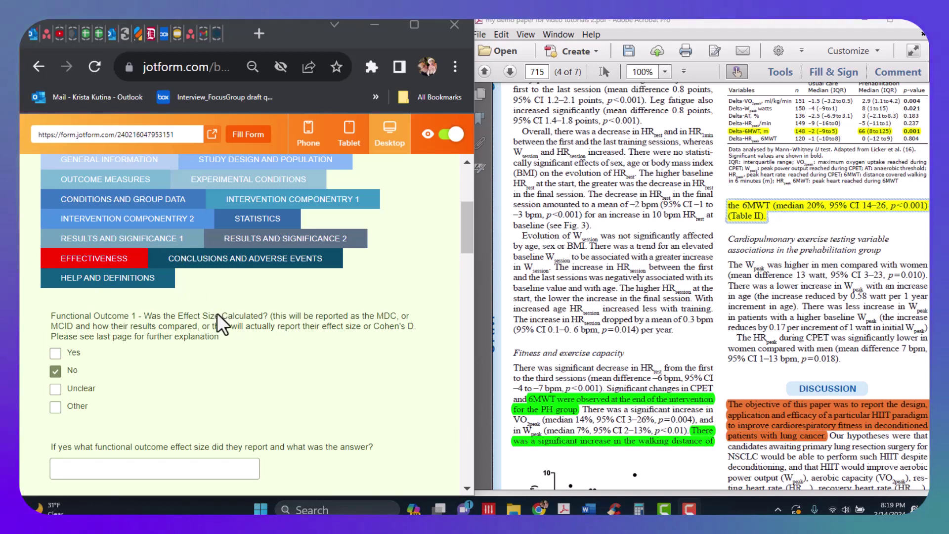
# Review the Functional Outcome 1 effect size questions in the Effectiveness section of the form.
pyautogui.scroll(-2, 216, 323)
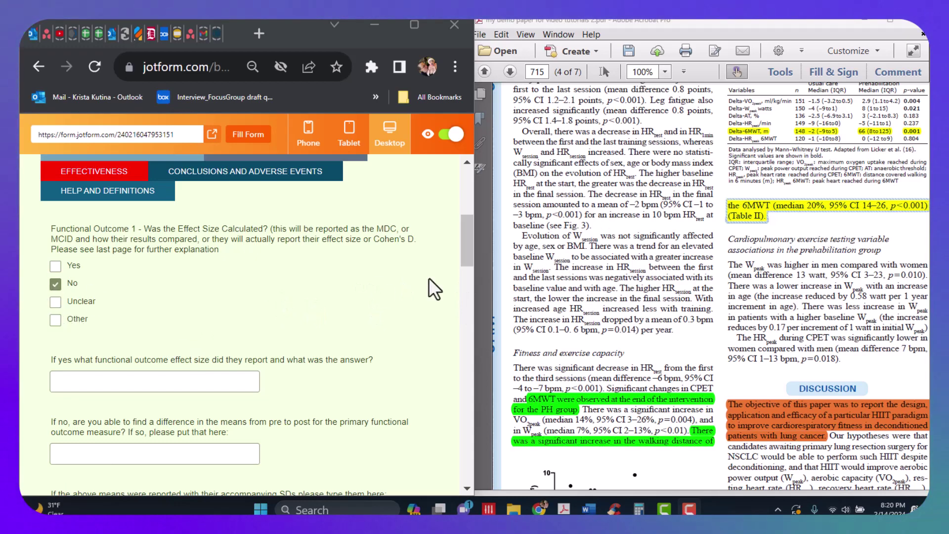
pyautogui.scroll(-2, 646, 289)
pyautogui.scroll(-5, 646, 289)
pyautogui.scroll(7, 645, 290)
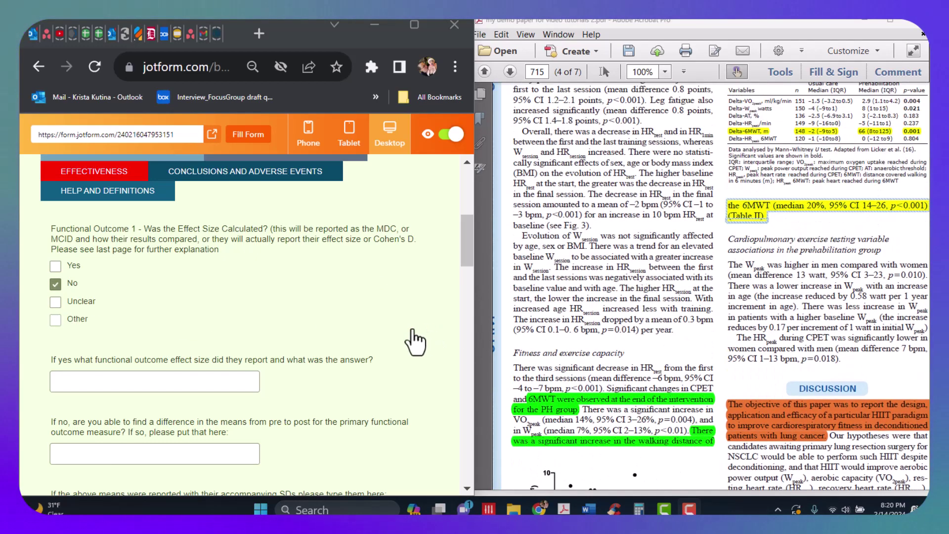
pyautogui.scroll(-2, 415, 336)
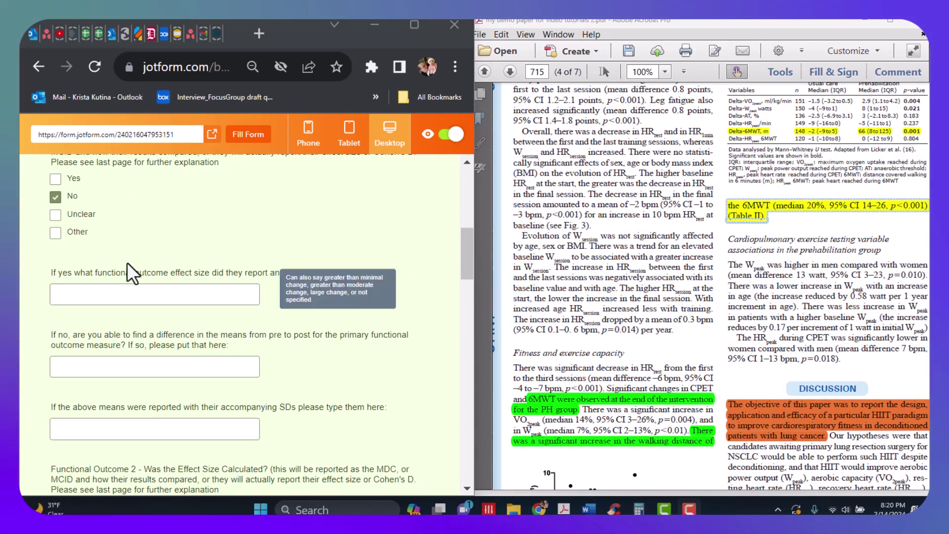
pyautogui.click(94, 295)
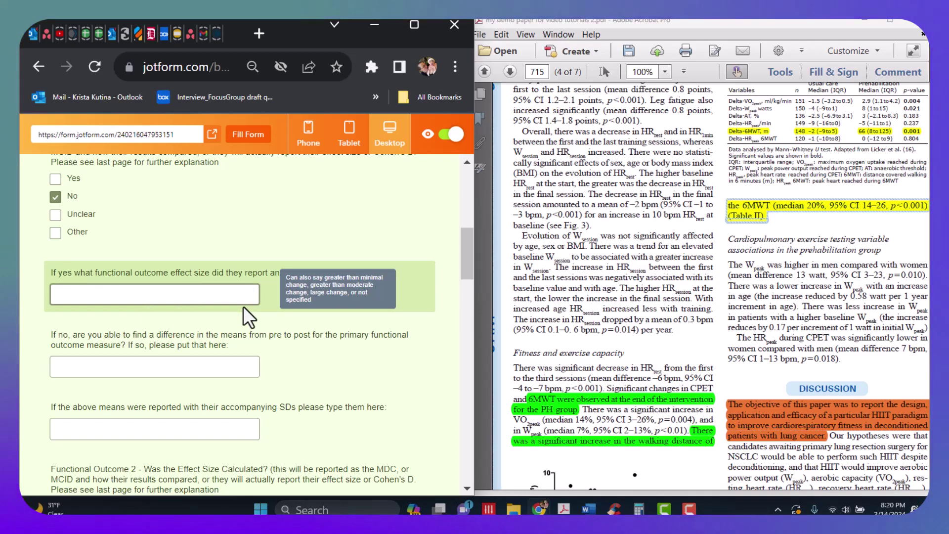
pyautogui.press('Tab')
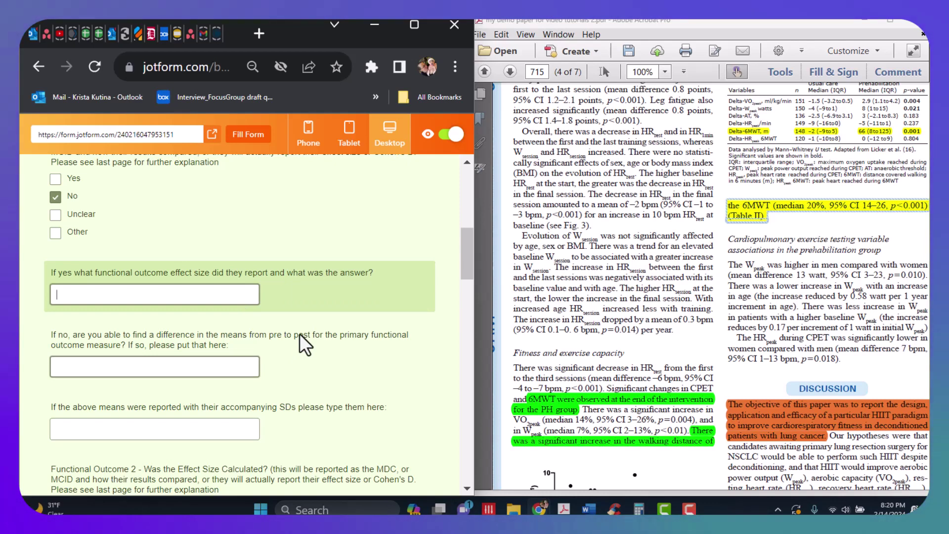
pyautogui.moveTo(181, 295)
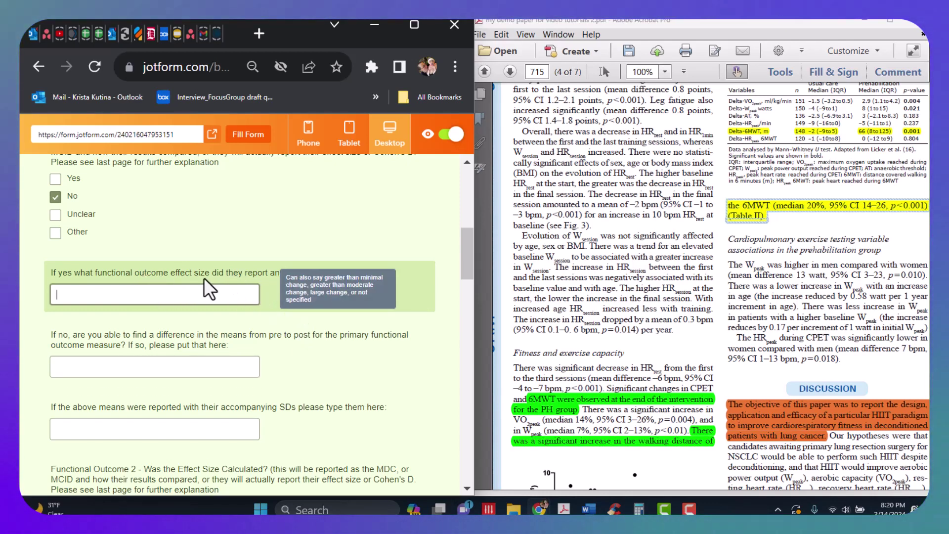
pyautogui.press('Tab')
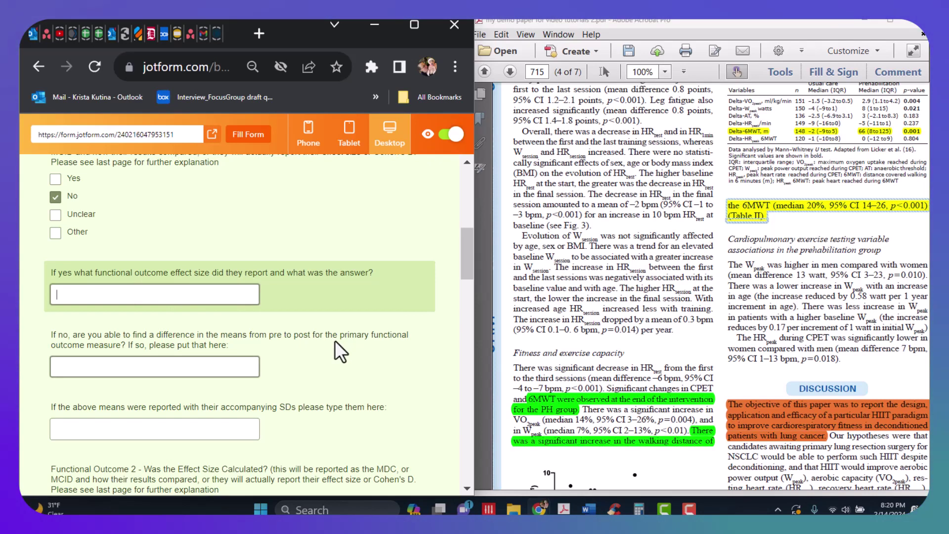
# Consult the 6MWT results in the paper and enter "59.7 m difference" as the Functional Outcome 1 pre-to-post mean difference.
pyautogui.click(175, 367)
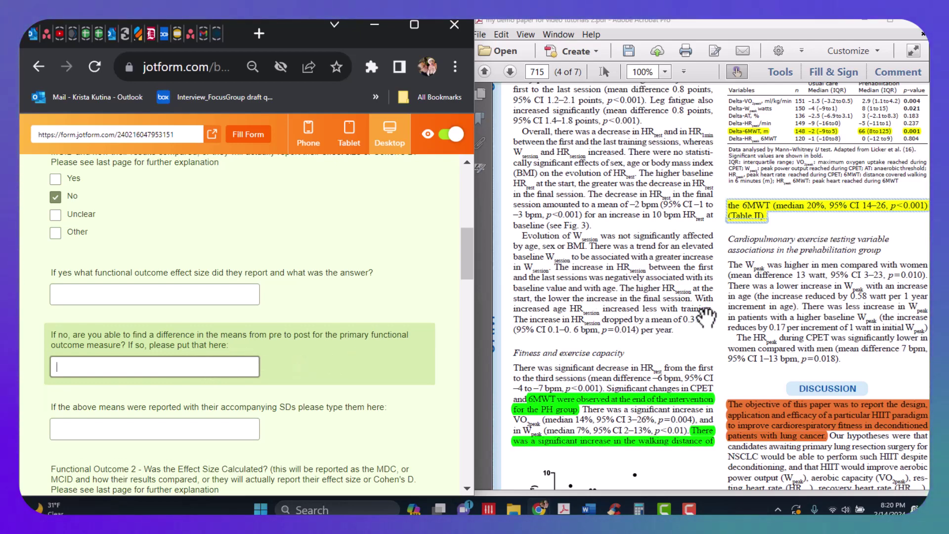
pyautogui.scroll(-10, 810, 321)
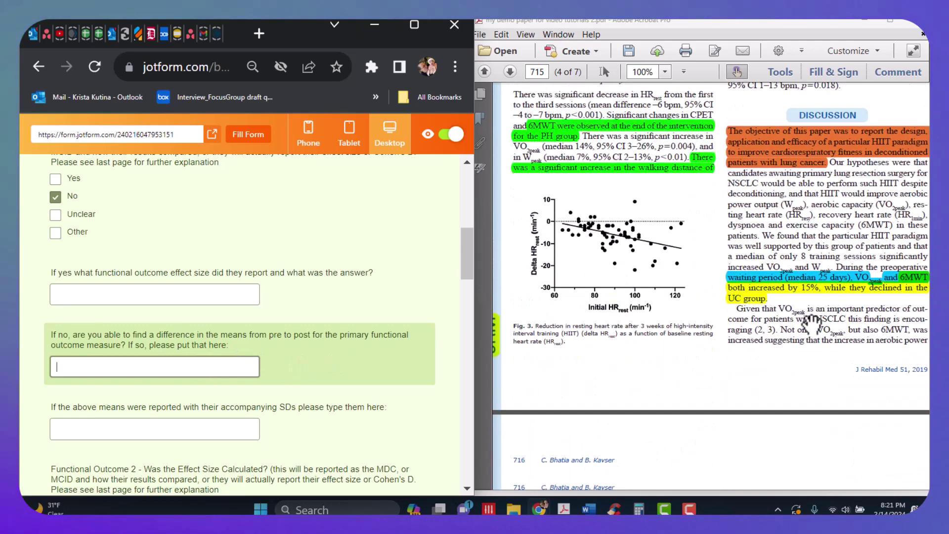
pyautogui.scroll(-3, 813, 324)
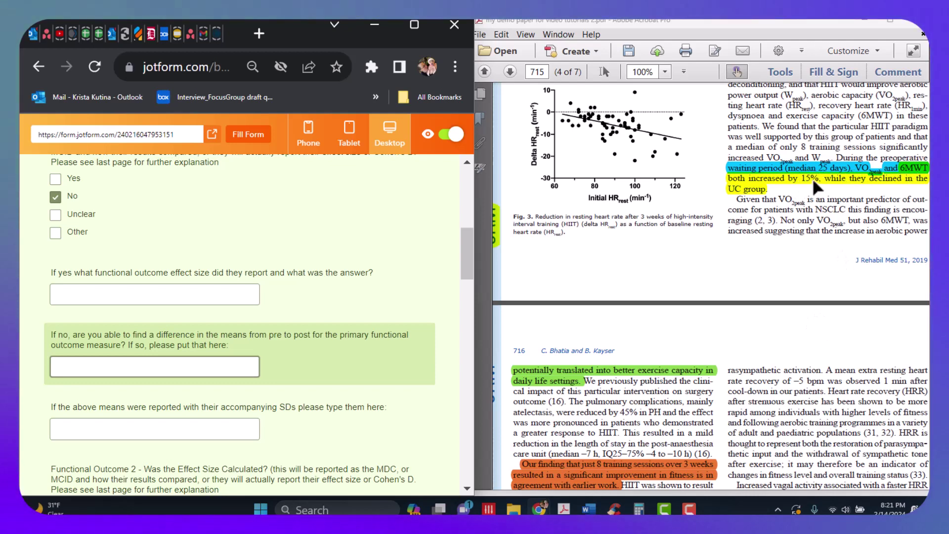
pyautogui.scroll(15, 811, 177)
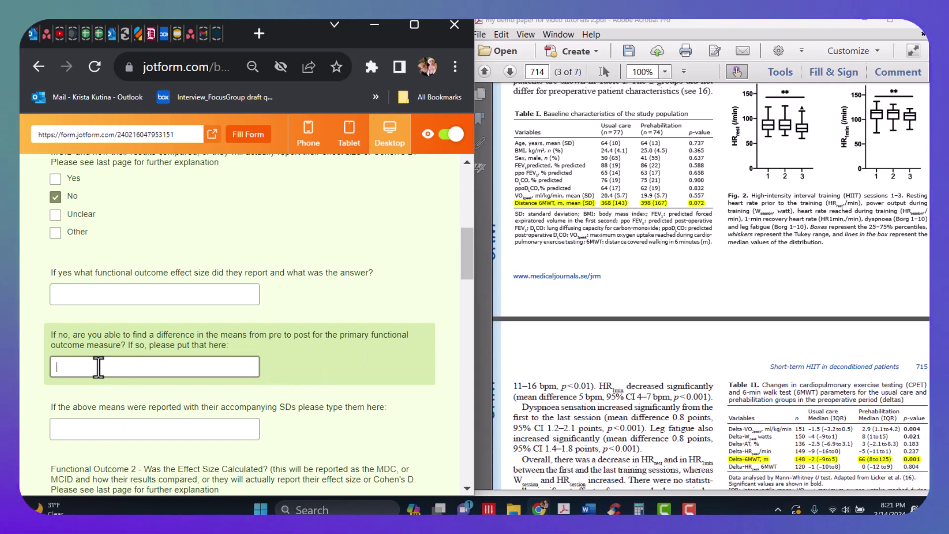
pyautogui.write('9')
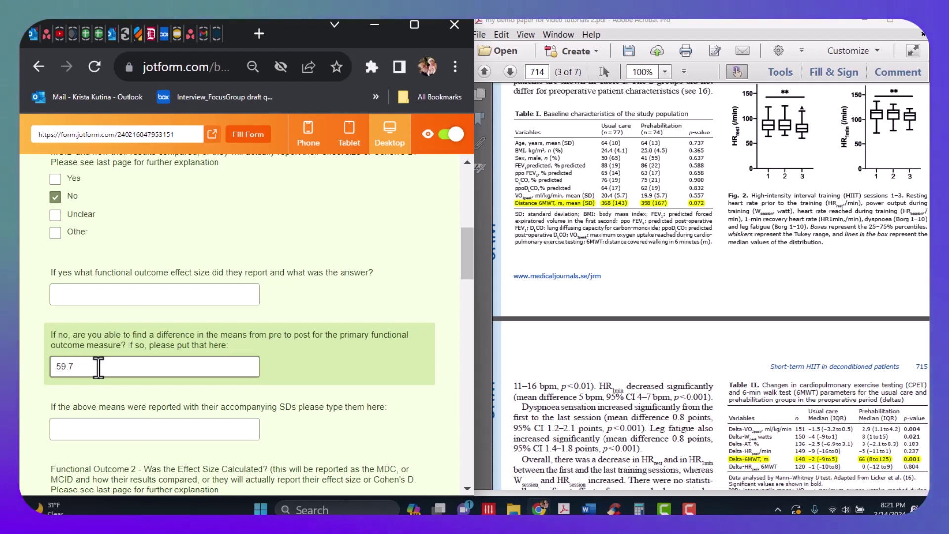
pyautogui.write('.7 m')
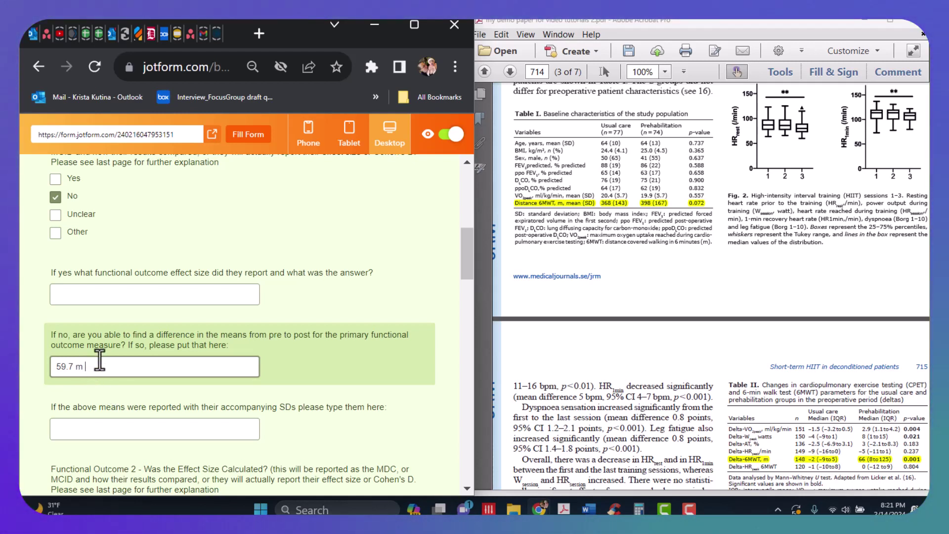
pyautogui.write(' difference')
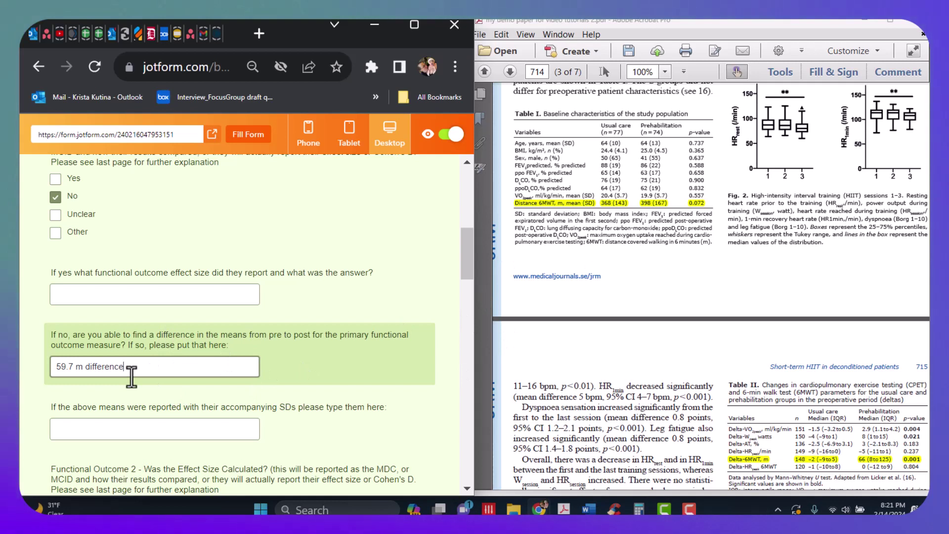
# Enter "167 SD baseline" as the accompanying standard deviation for the Functional Outcome 1 means.
pyautogui.click(155, 426)
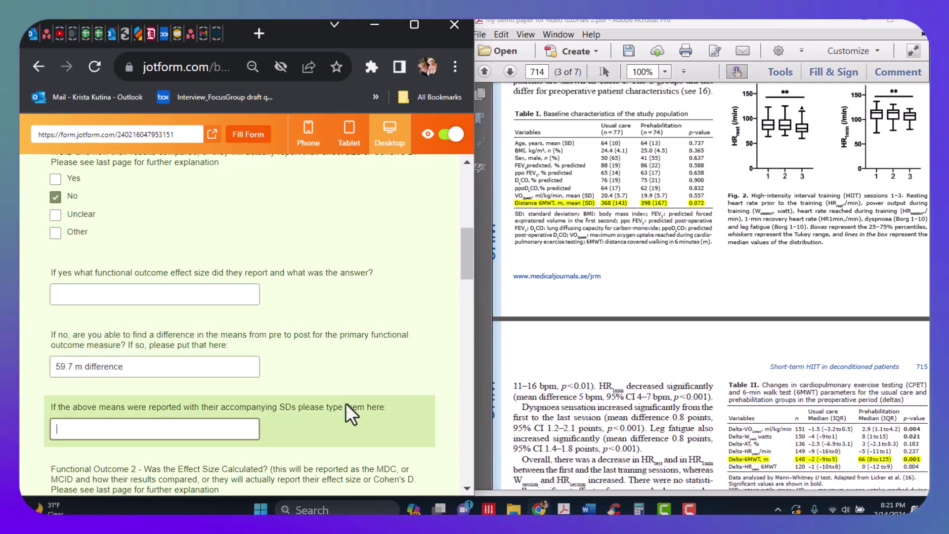
pyautogui.scroll(-2, 269, 395)
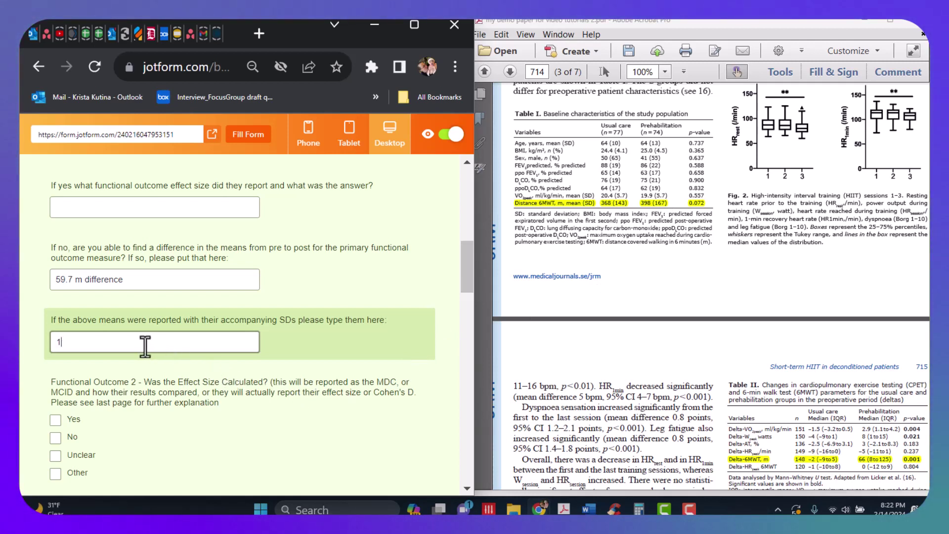
pyautogui.write('7 ')
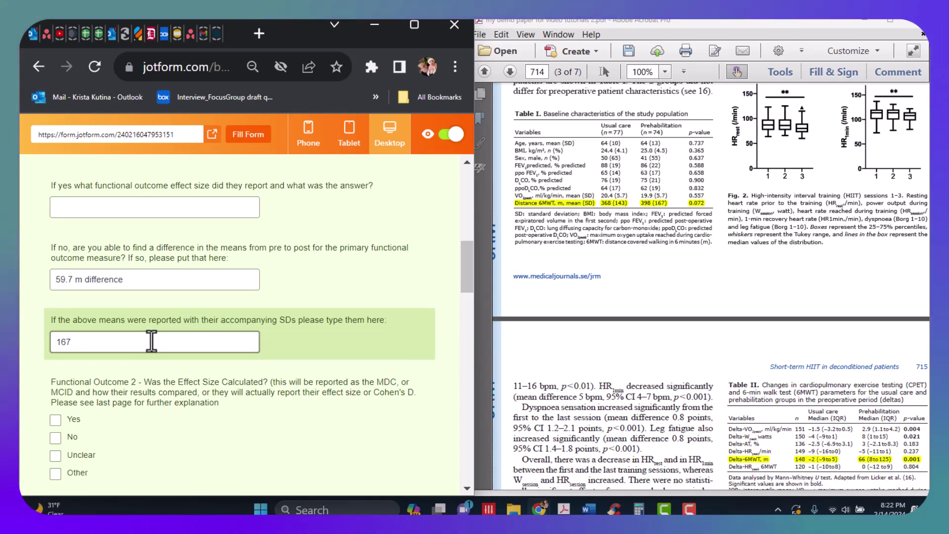
pyautogui.write('SD')
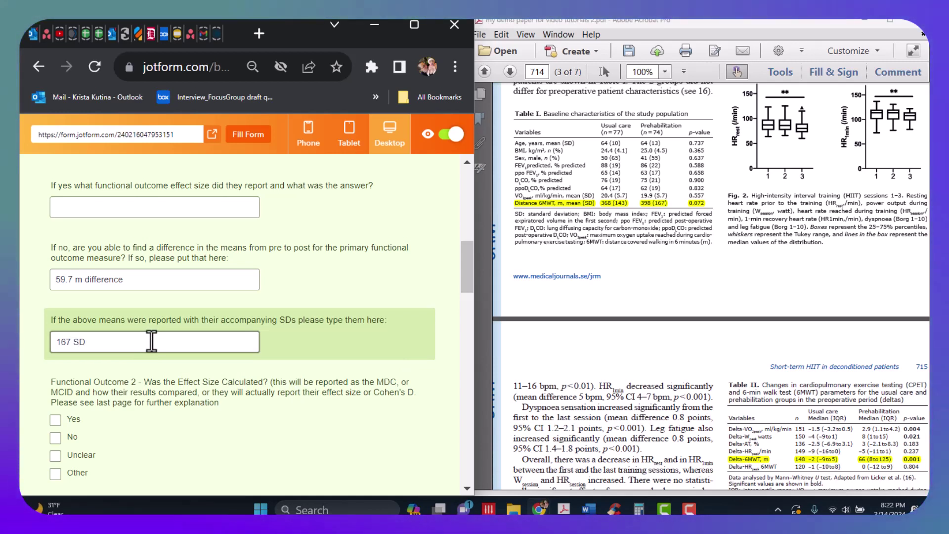
pyautogui.write(' ba')
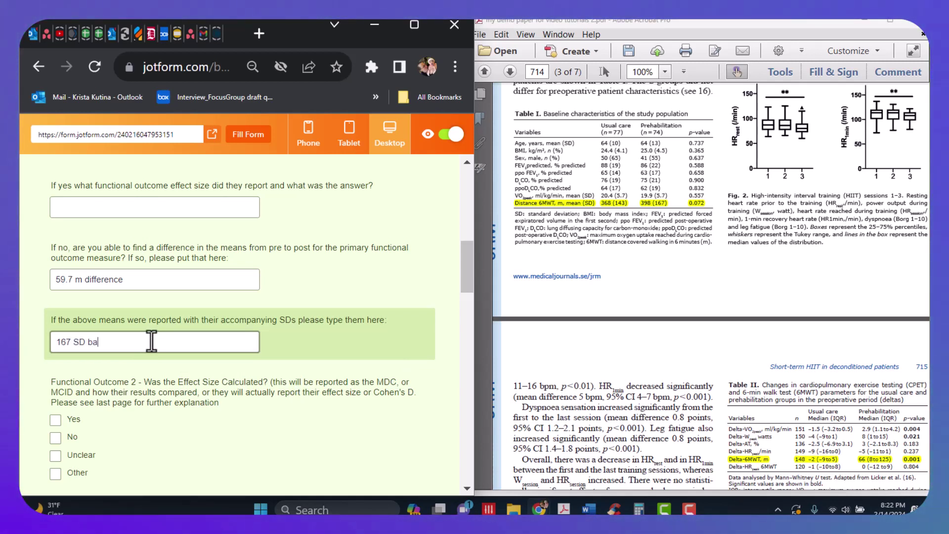
pyautogui.write('seline')
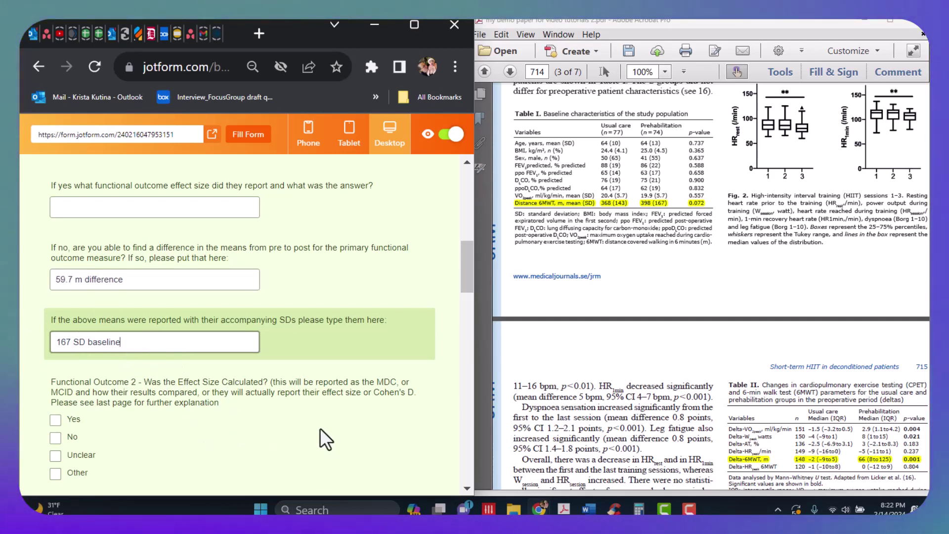
# Review the Functional Outcome 2 questions on effect size and pre-to-post mean difference.
pyautogui.scroll(-3, 320, 427)
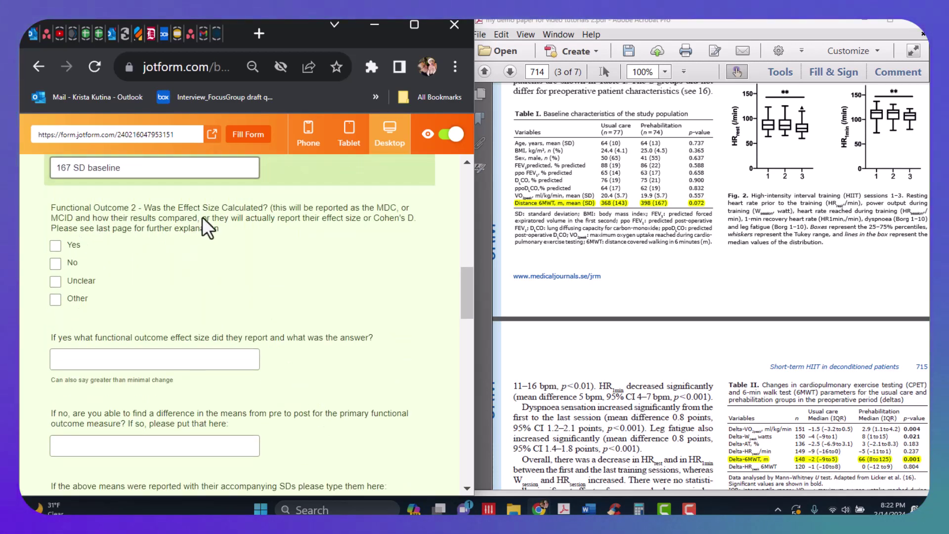
pyautogui.moveTo(173, 357)
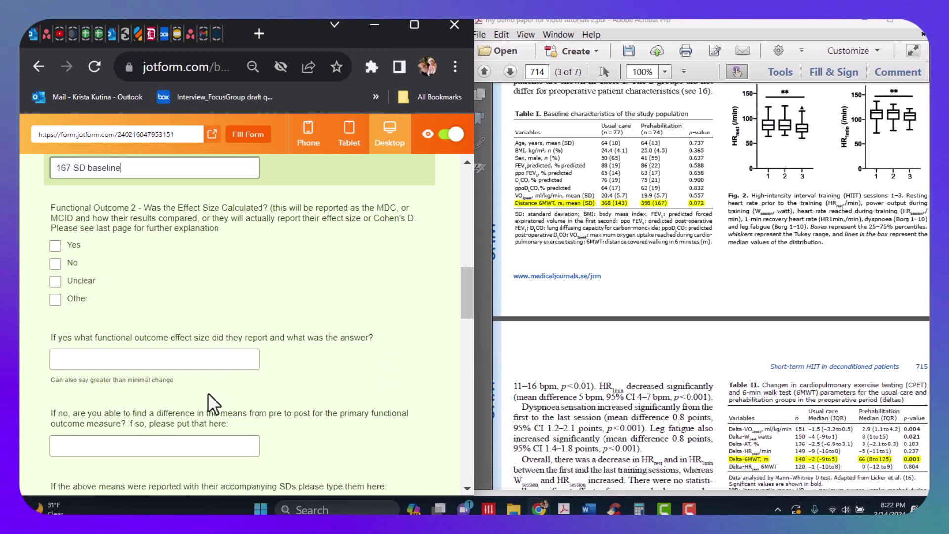
pyautogui.moveTo(215, 387)
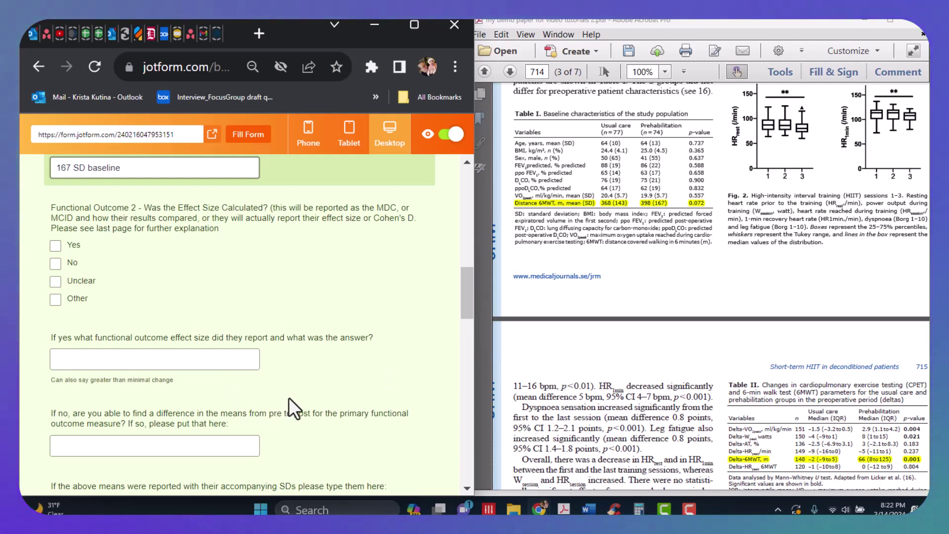
pyautogui.scroll(-2, 289, 398)
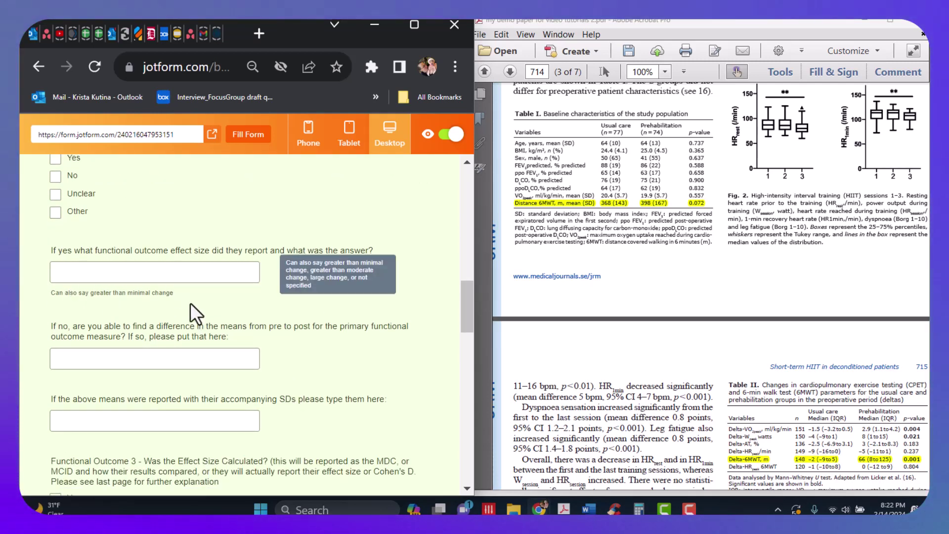
pyautogui.click(156, 272)
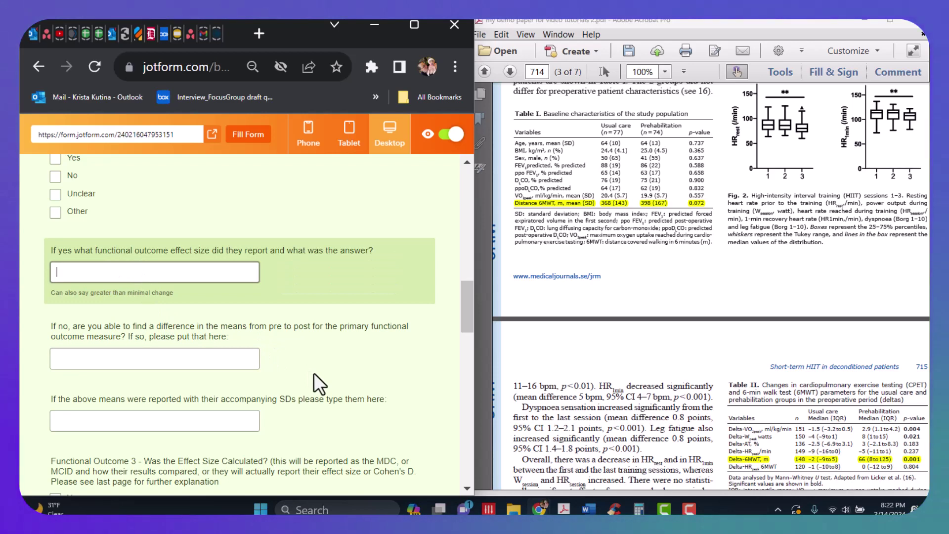
pyautogui.scroll(-2, 313, 372)
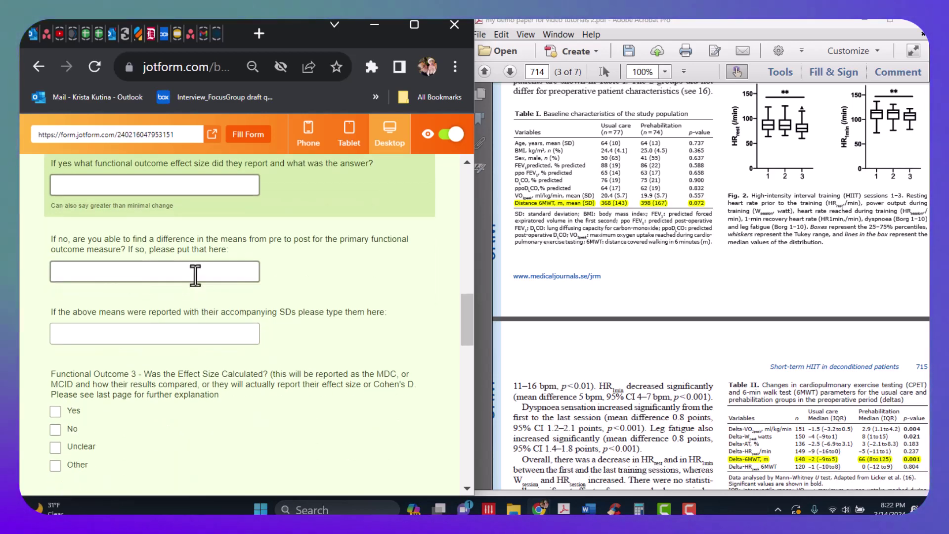
pyautogui.click(195, 275)
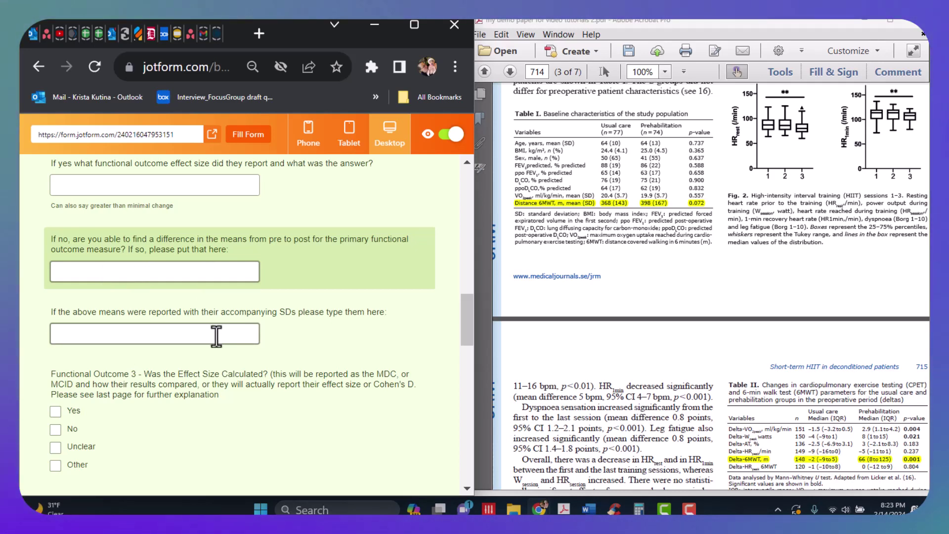
# Examine the common functional outcome measure questions, from PROMIS Physical Function through the 6MWT and FACT-G to the TUG.
pyautogui.scroll(-5, 198, 418)
pyautogui.scroll(-7, 198, 417)
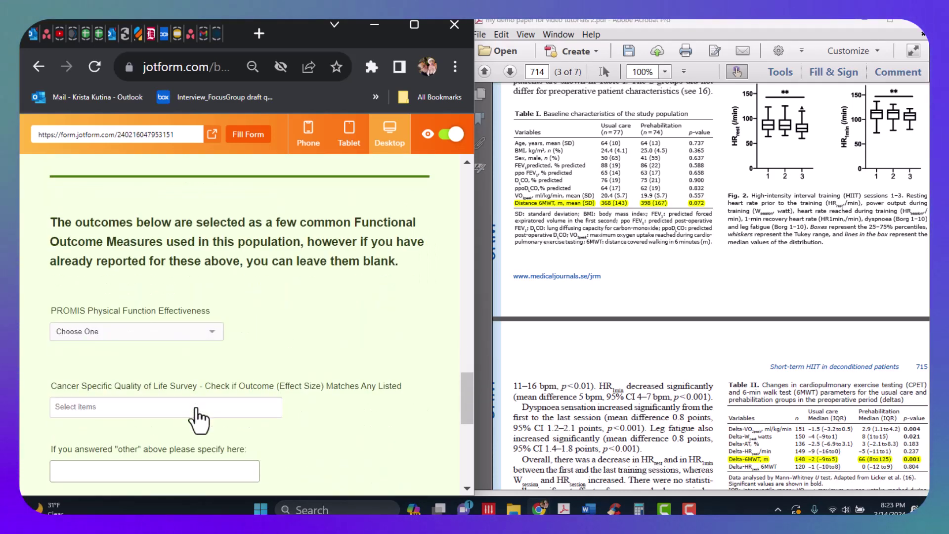
pyautogui.scroll(5, 221, 383)
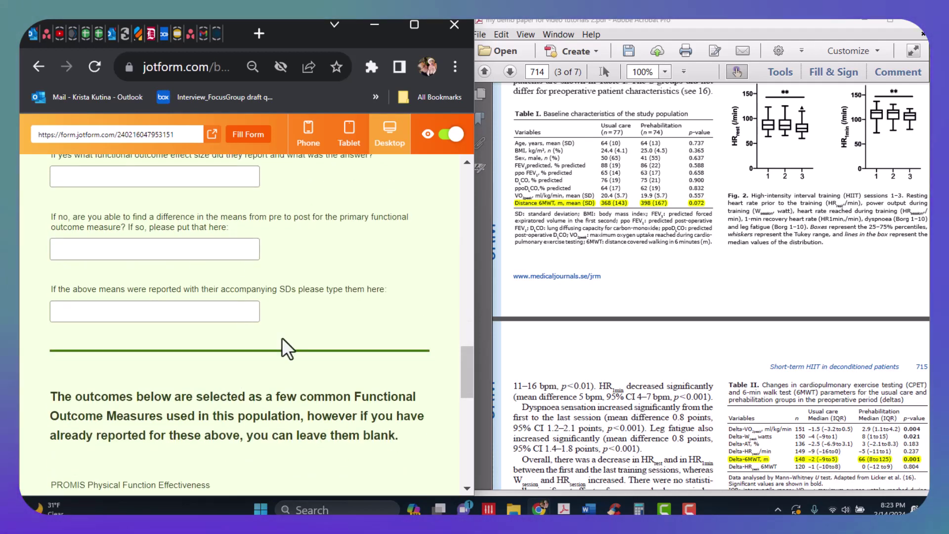
pyautogui.scroll(-4, 318, 355)
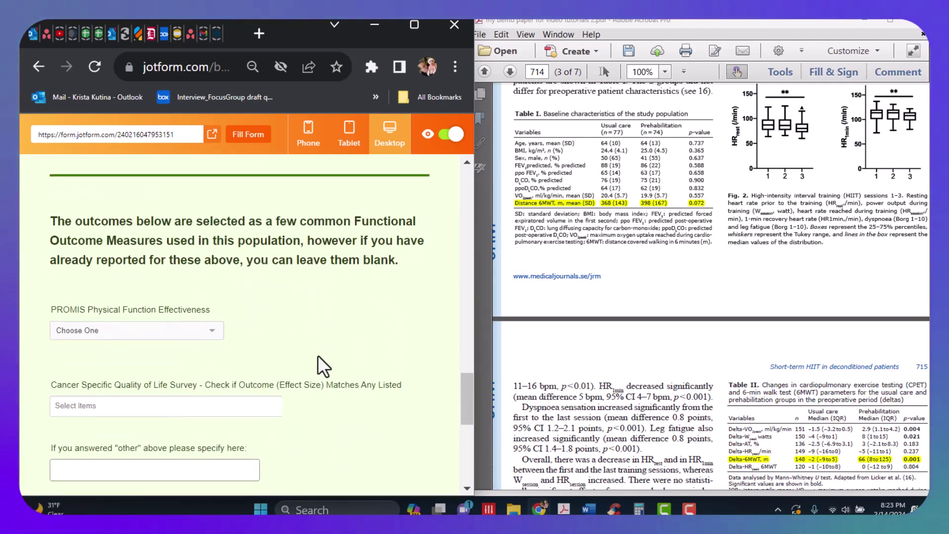
pyautogui.scroll(-2, 318, 355)
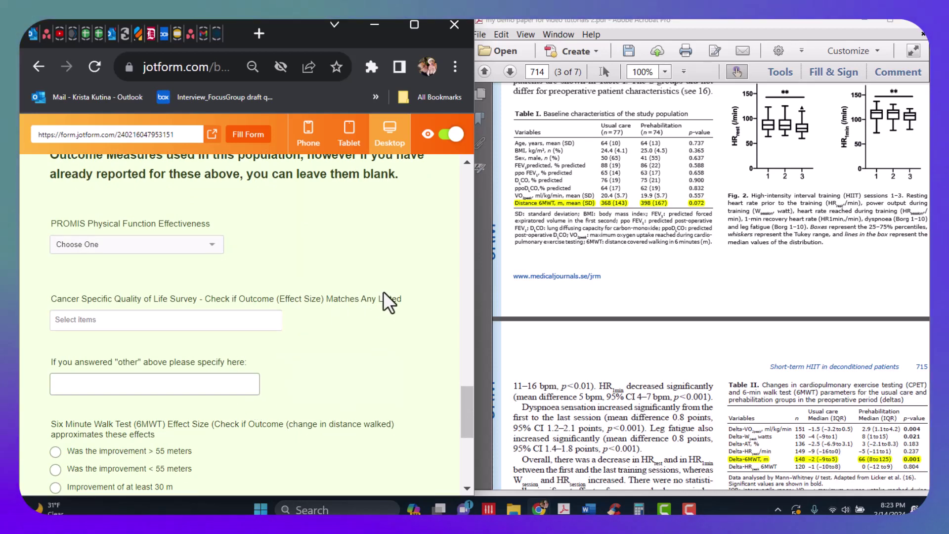
pyautogui.scroll(2, 383, 293)
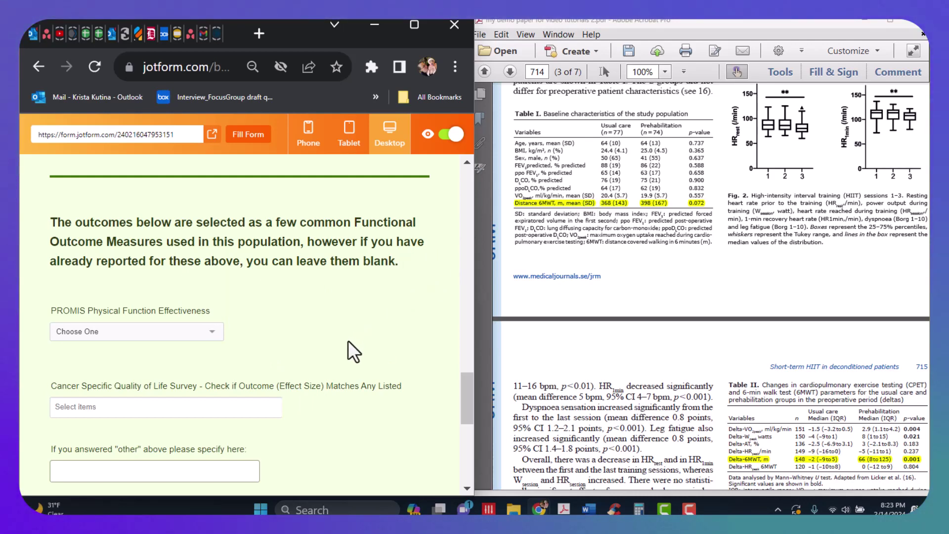
pyautogui.scroll(-3, 348, 342)
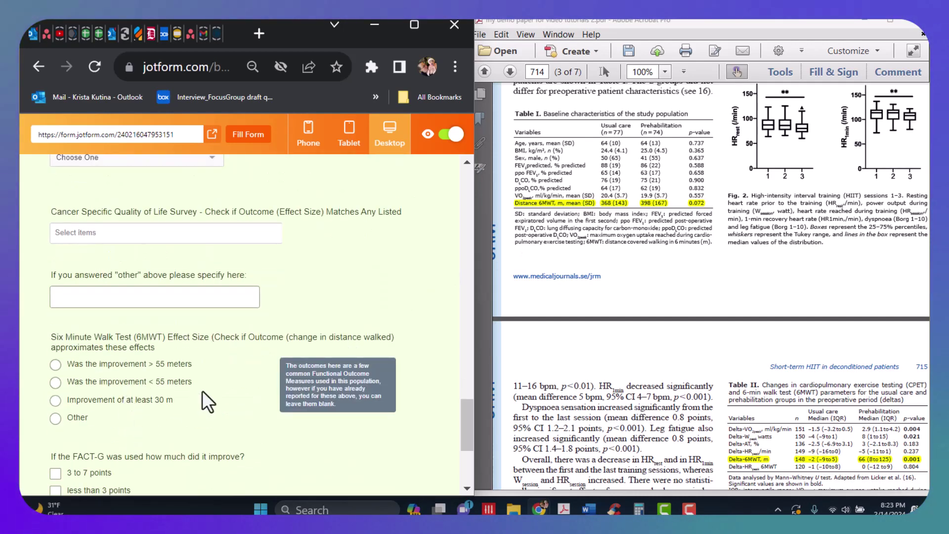
pyautogui.scroll(-2, 203, 390)
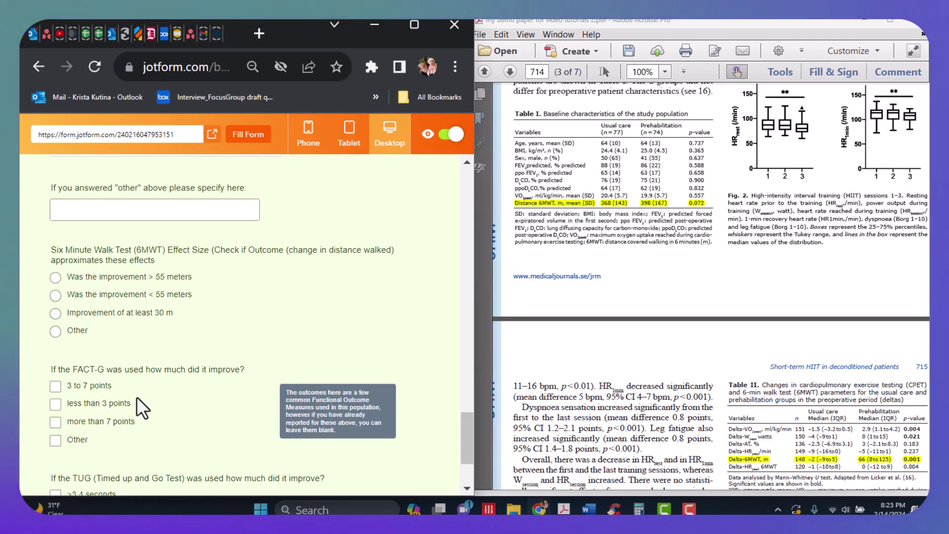
pyautogui.scroll(-2, 127, 447)
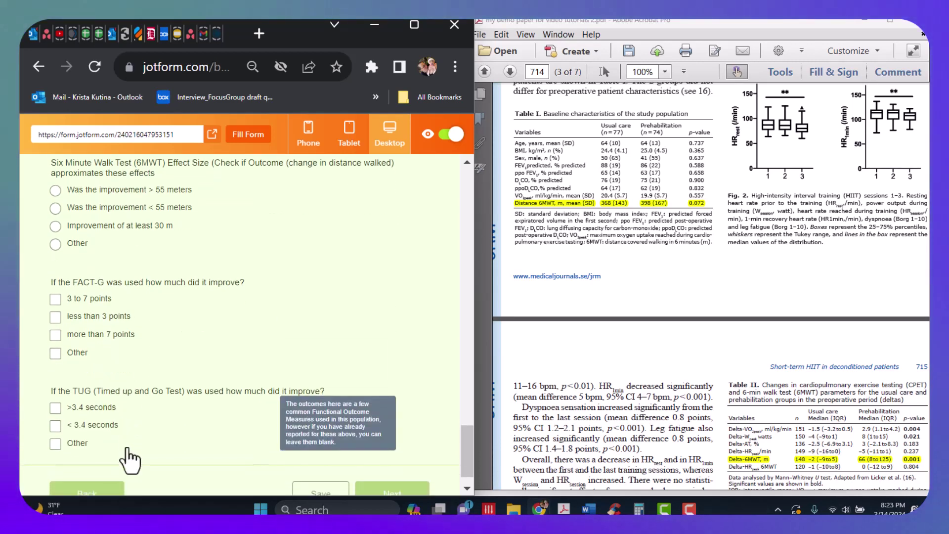
# Answer the Six Minute Walk Test effect size question with "Was the improvement > 55 meters".
pyautogui.scroll(2, 127, 447)
pyautogui.scroll(2, 126, 447)
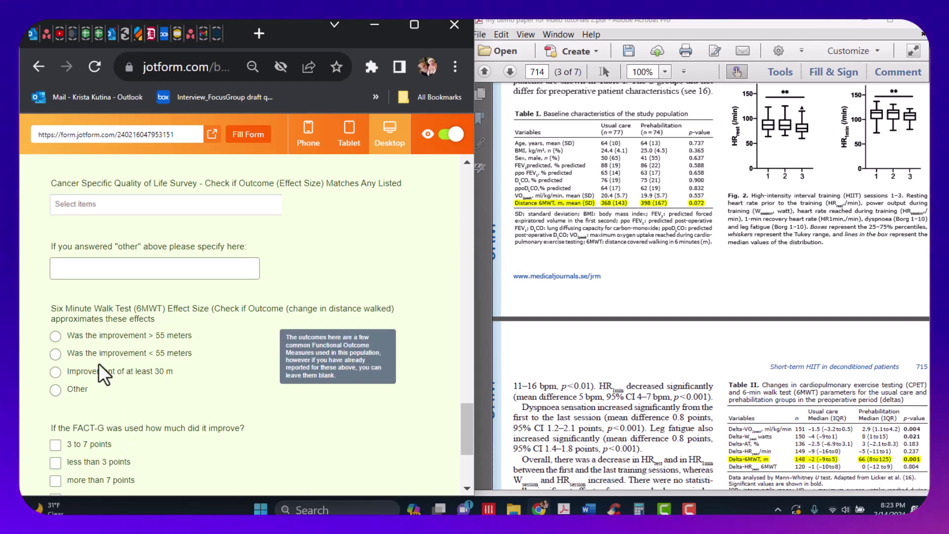
pyautogui.click(56, 337)
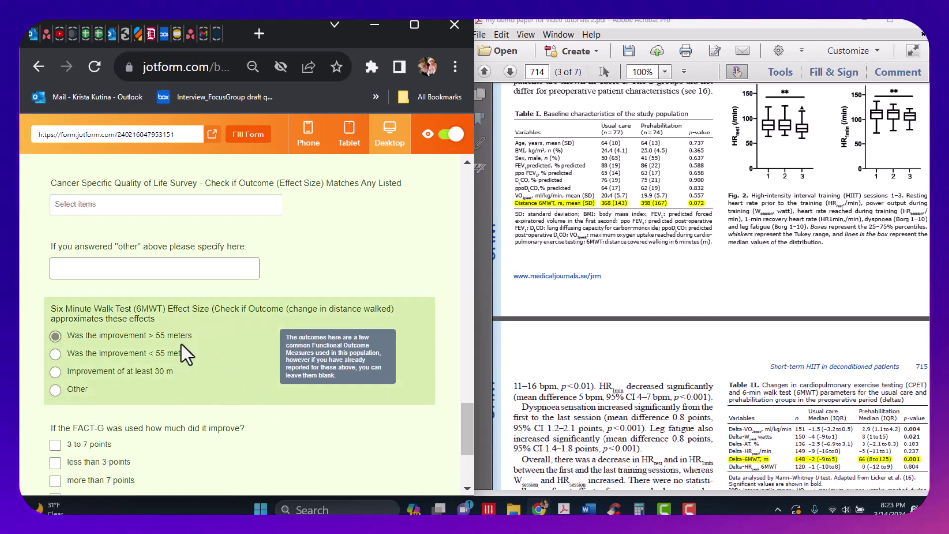
pyautogui.moveTo(311, 421)
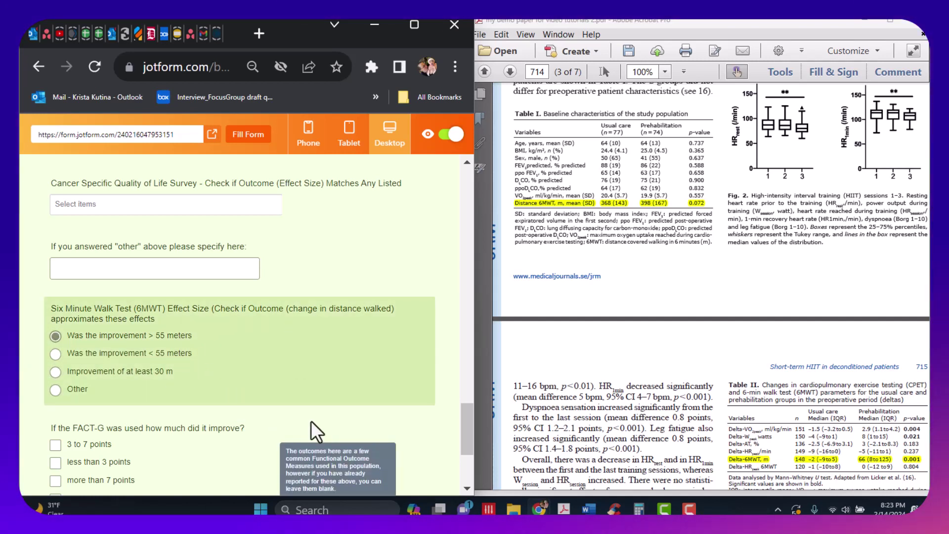
pyautogui.scroll(-2, 309, 413)
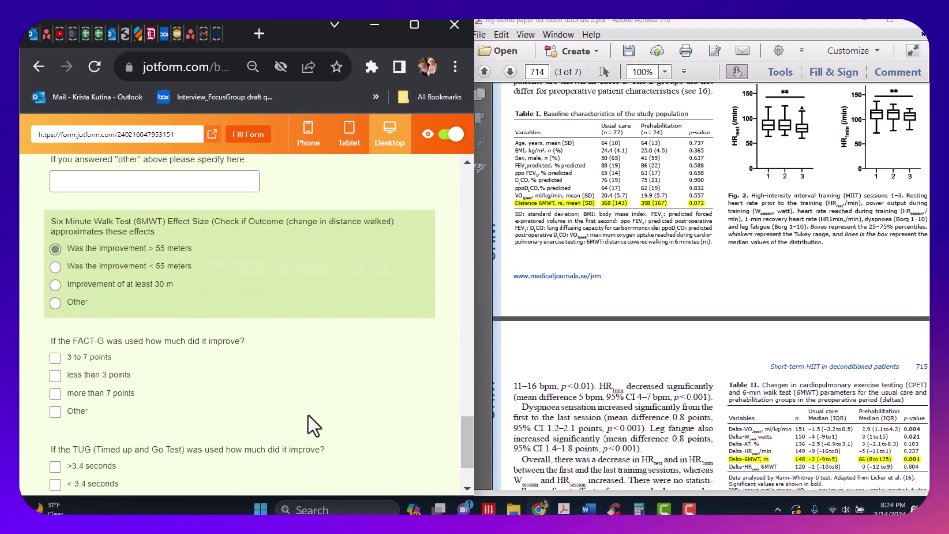
pyautogui.scroll(-2, 307, 414)
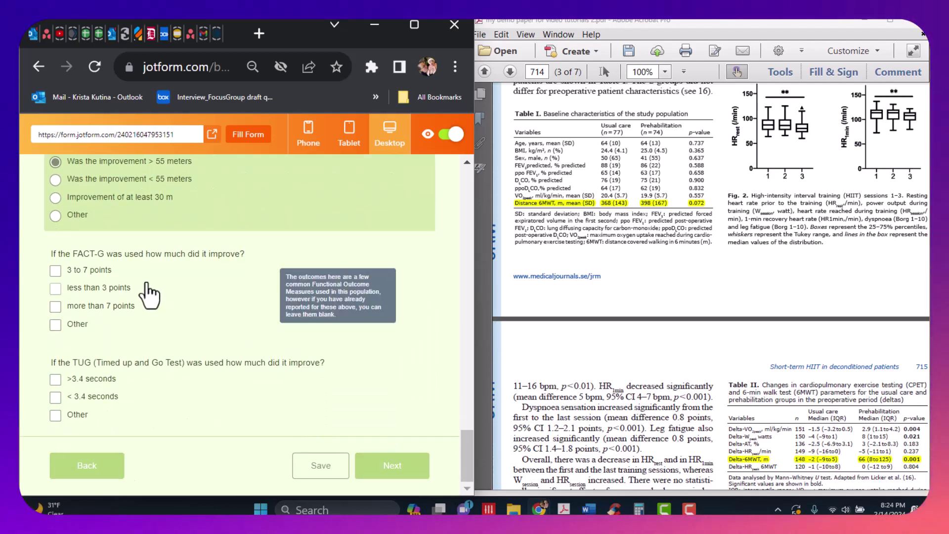